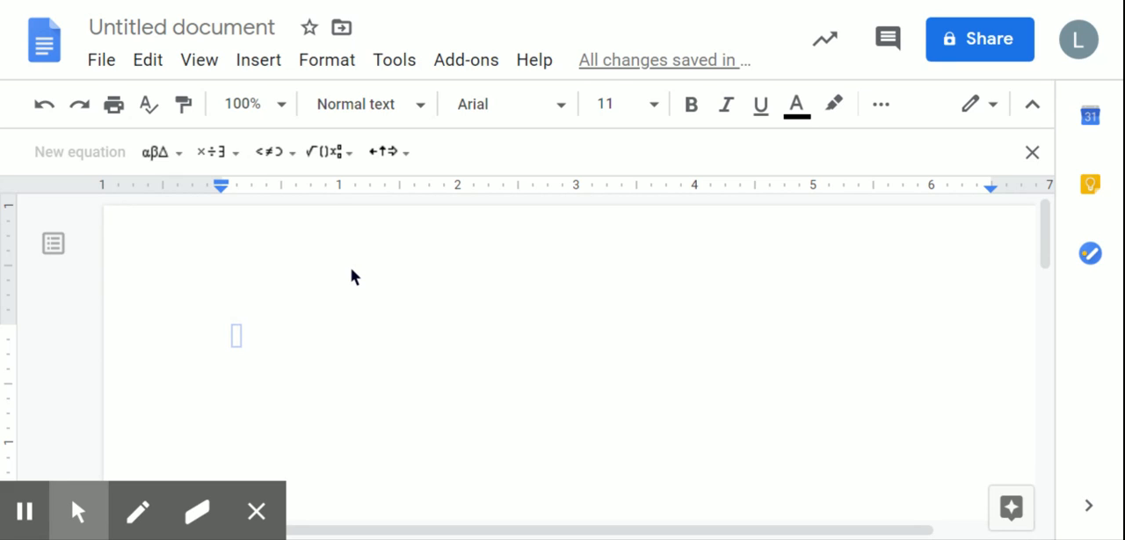
# Start the equation with x = followed by an empty fraction.
pyautogui.write('x=')
pyautogui.write('\\')
pyautogui.write('frac')
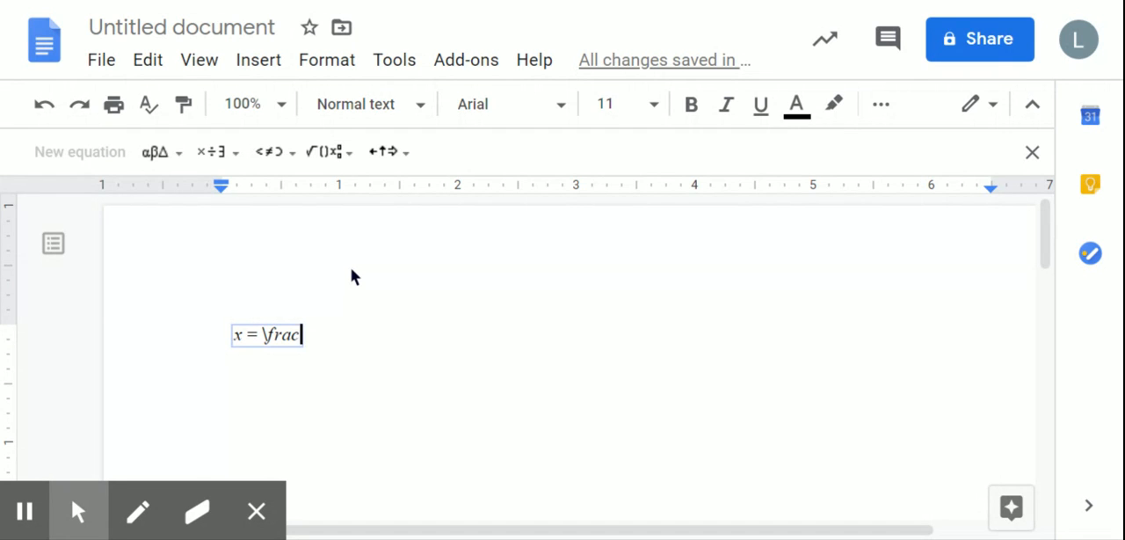
pyautogui.press('space')
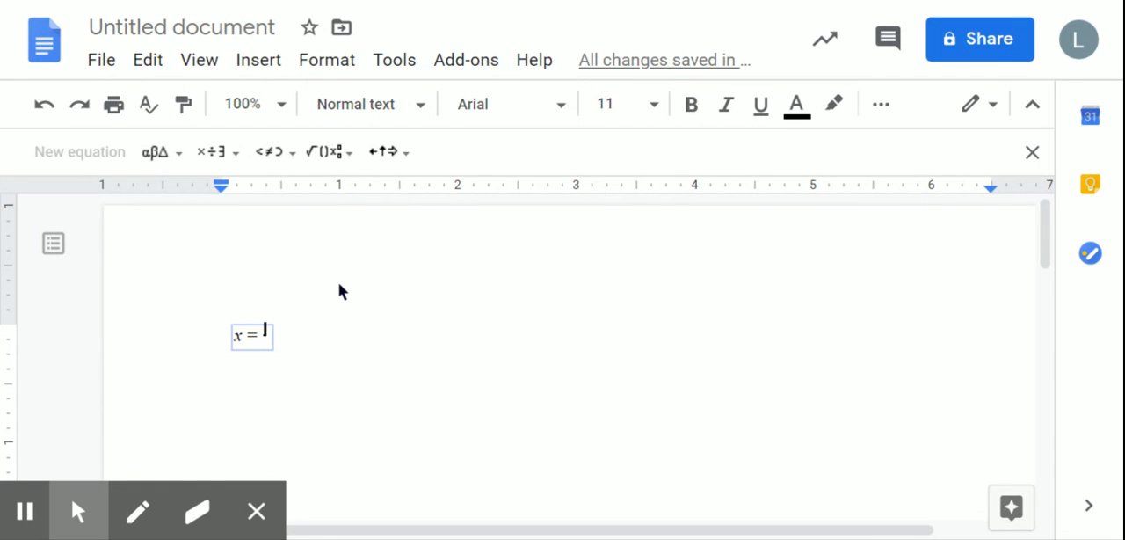
pyautogui.press('Down')
pyautogui.press('Up')
pyautogui.press('Right')
pyautogui.press('Right')
pyautogui.press('Right')
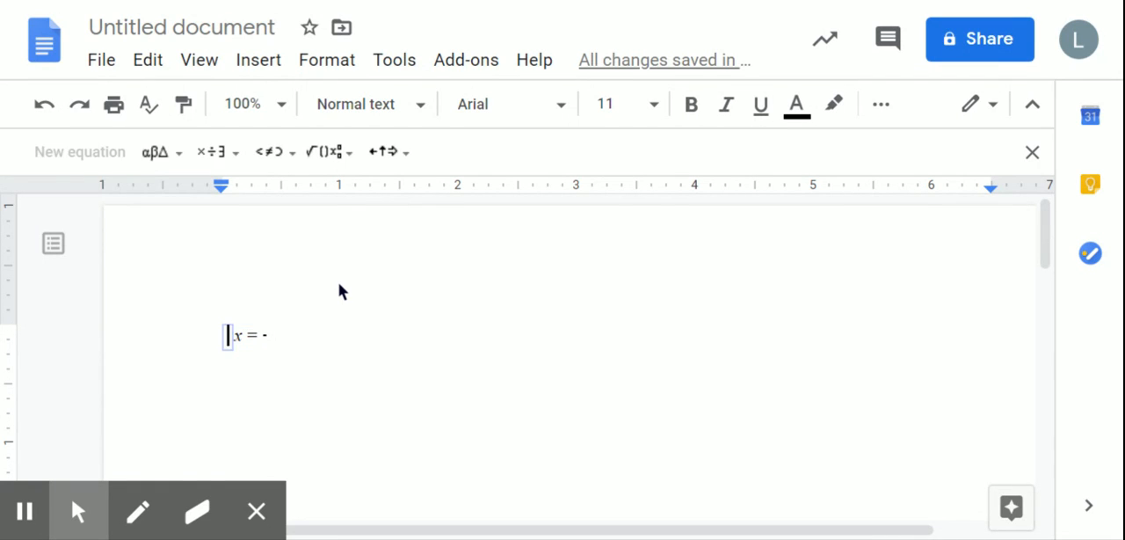
pyautogui.press('Right')
pyautogui.press('Right')
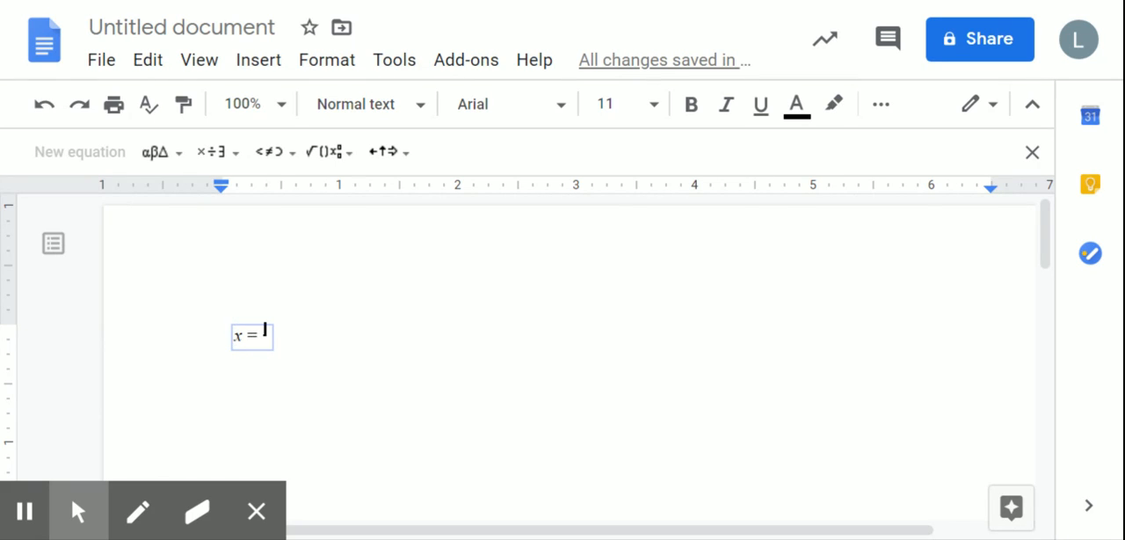
pyautogui.click(265, 345)
pyautogui.click(264, 344)
pyautogui.click(265, 342)
# Enter -b± in the fraction's numerator, followed by an empty square root.
pyautogui.click(266, 327)
pyautogui.write('-b')
pyautogui.write('\\')
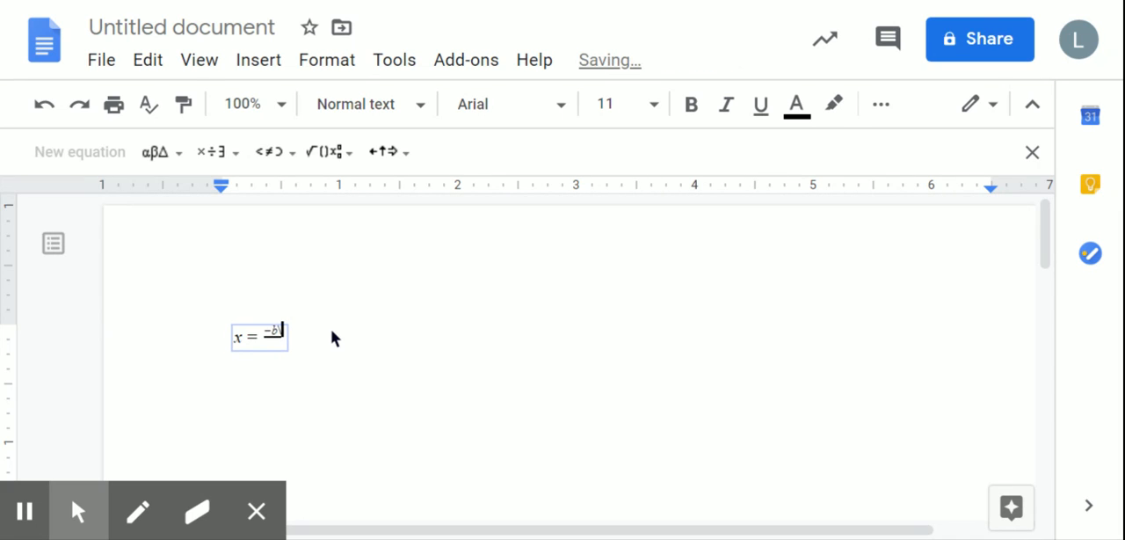
pyautogui.write('pm')
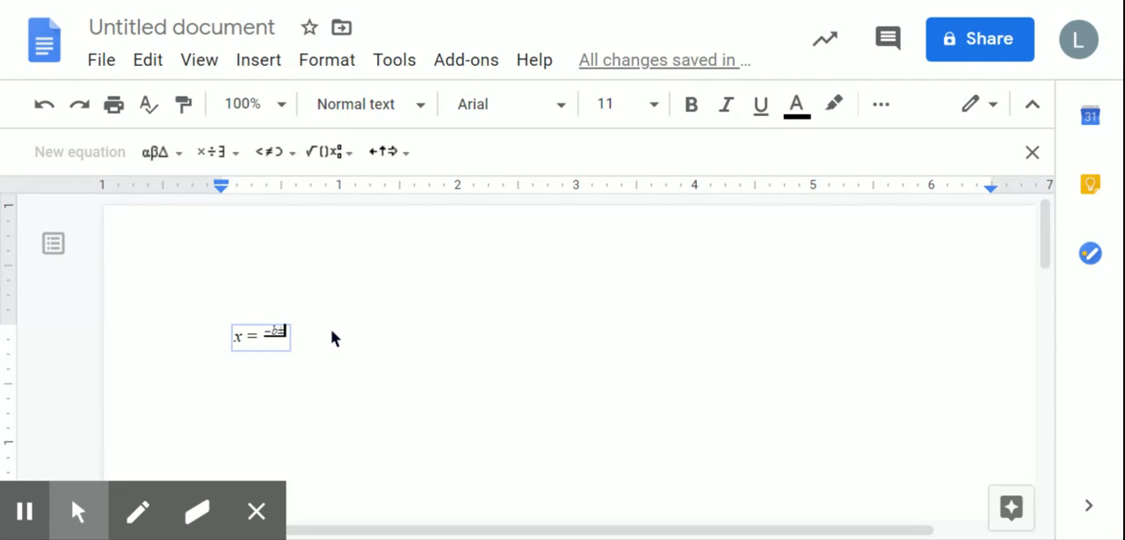
pyautogui.write(' \\')
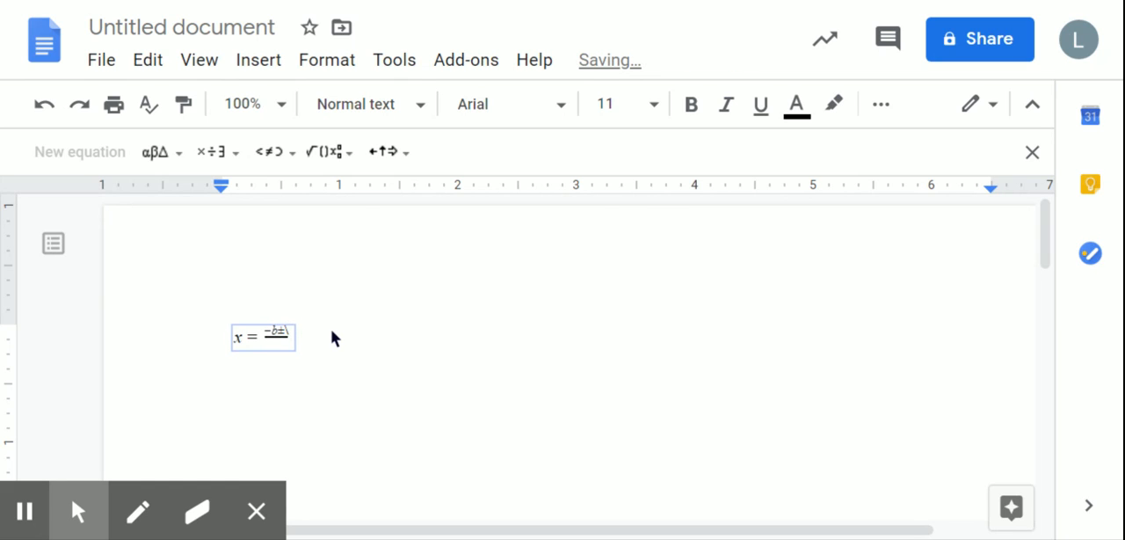
pyautogui.write('sqrt')
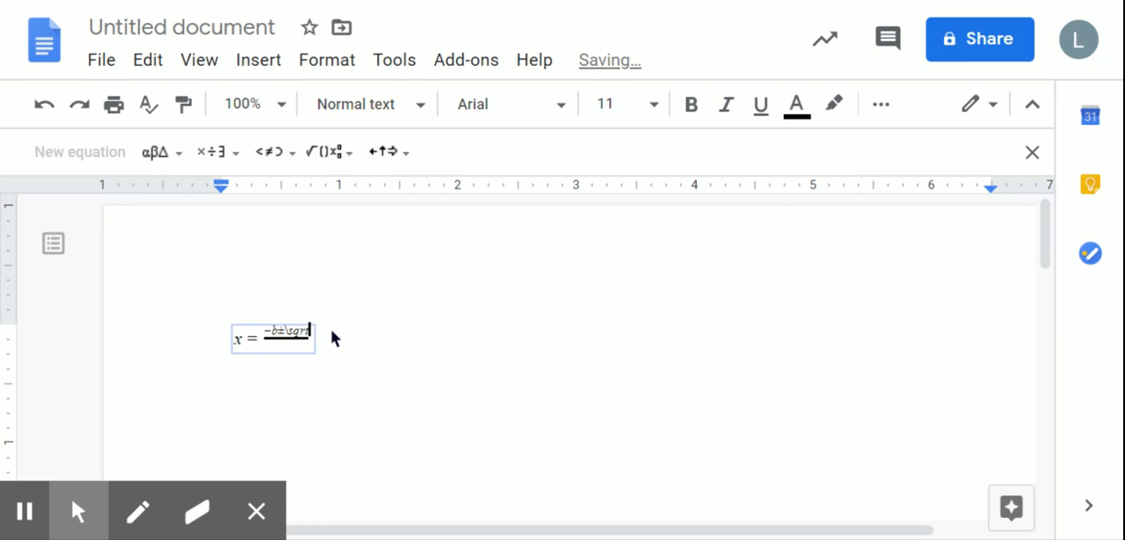
pyautogui.press('space')
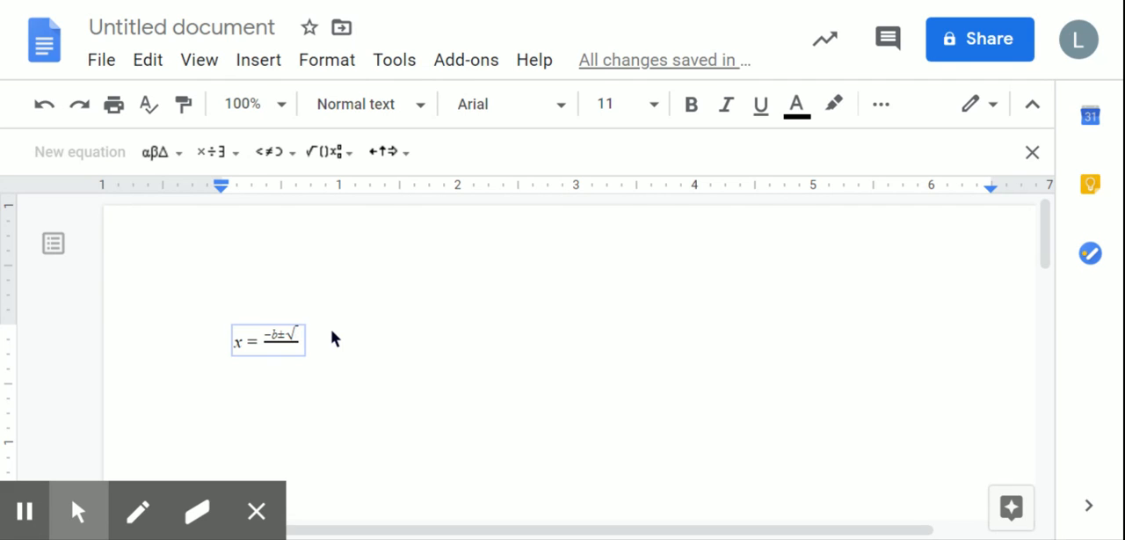
# Enter b² - 4ac under the square root, with the 2 as a superscript.
pyautogui.write('\\')
pyautogui.write('superscrip')
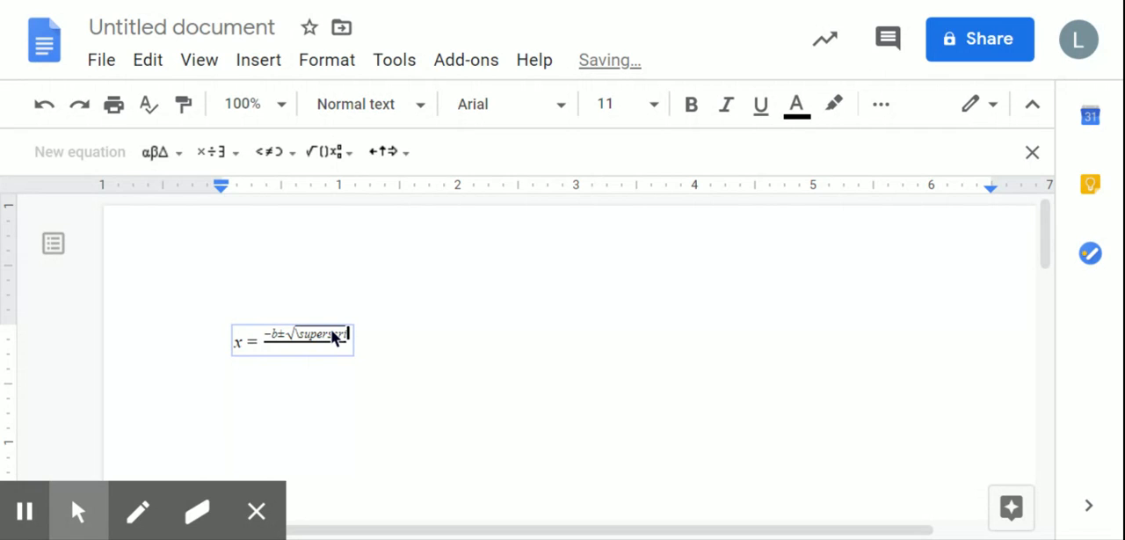
pyautogui.write('t')
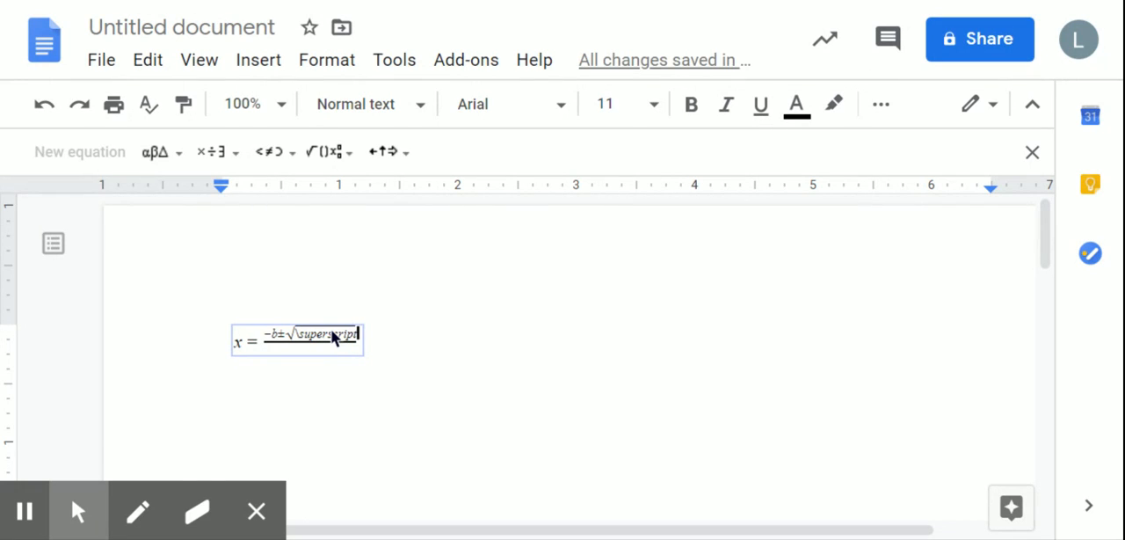
pyautogui.press('space')
pyautogui.write('b')
pyautogui.write('^')
pyautogui.write('2')
pyautogui.press('Right')
pyautogui.write('-')
# Enter 2a in the fraction's denominator to complete the quadratic formula.
pyautogui.press('Down')
pyautogui.press('Left')
pyautogui.press('Up')
pyautogui.press('Right')
pyautogui.press('Right')
pyautogui.press('Right')
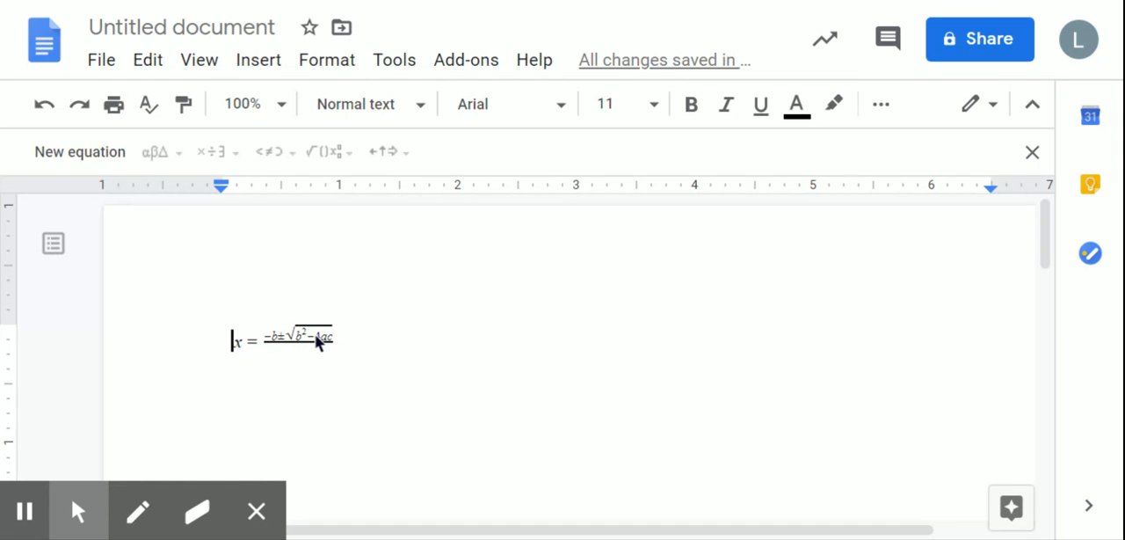
pyautogui.press('Right')
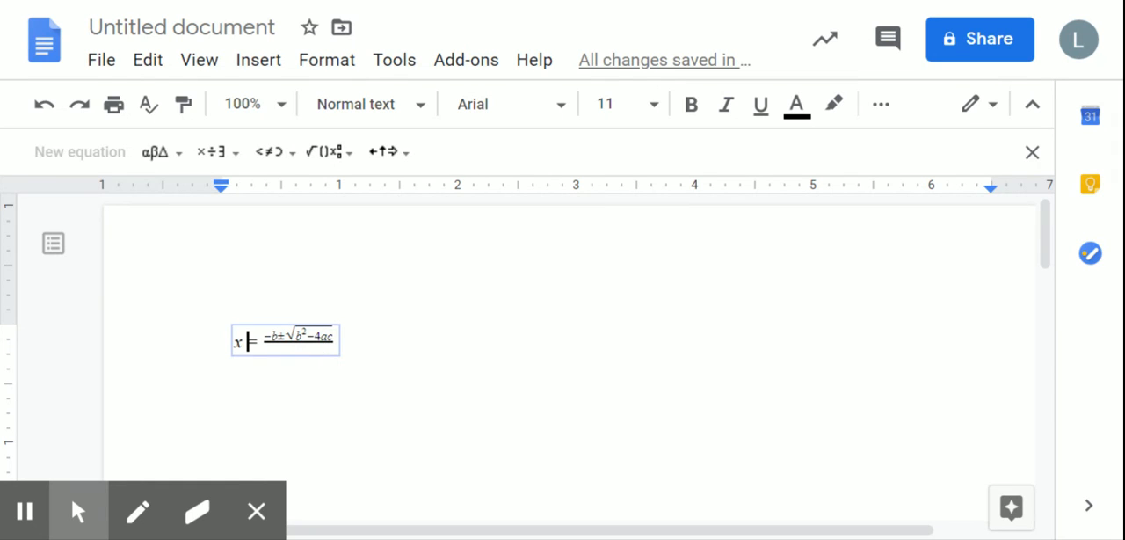
pyautogui.click(303, 350)
pyautogui.write('2a')
pyautogui.click(306, 353)
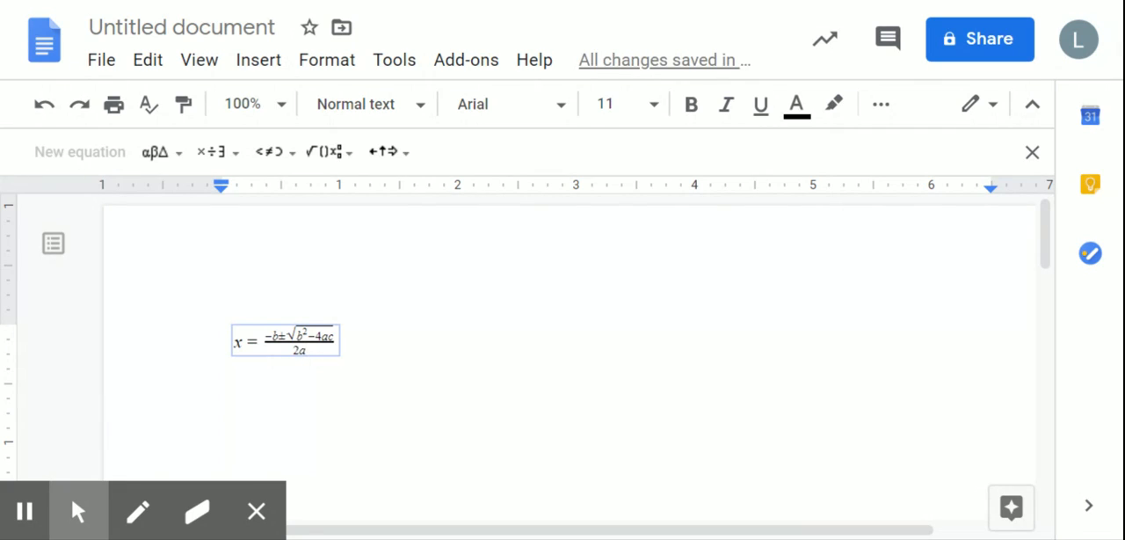